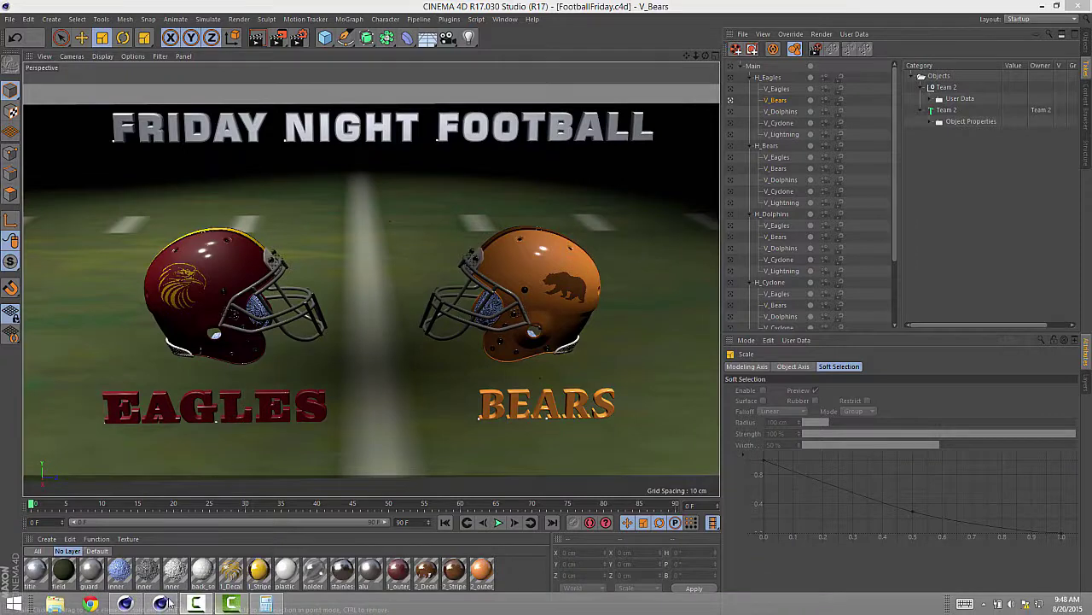
- Bring the empty Untitled 1 Cinema 4D R16 window to the front
{"action": "left_click", "coordinate": [135, 603]}
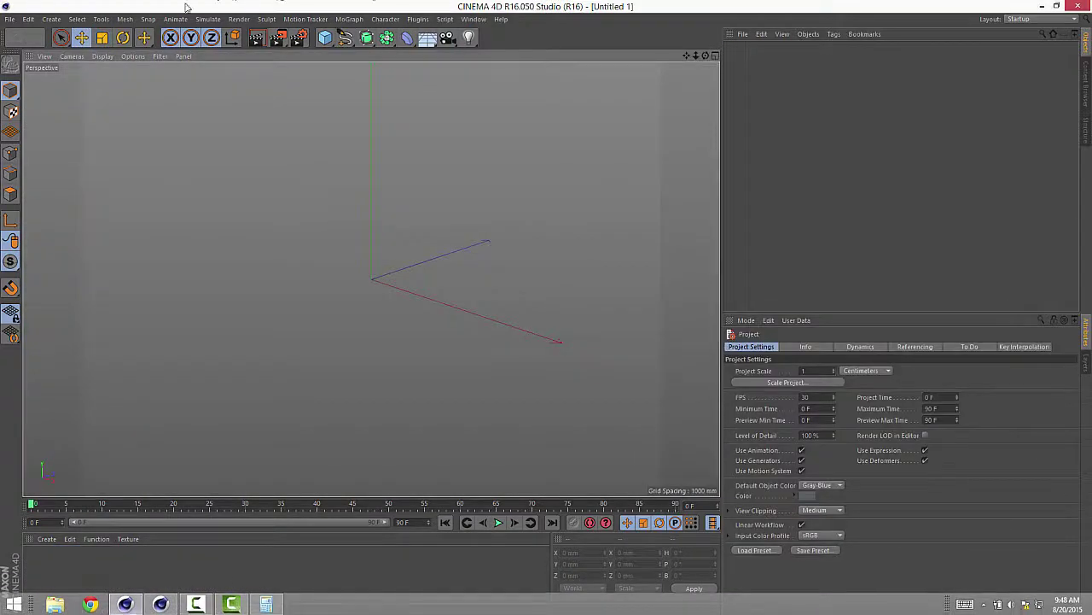
- Open FootballFriday.c4d in R16, then return to the R17 window
{"action": "left_click", "coordinate": [8, 19]}
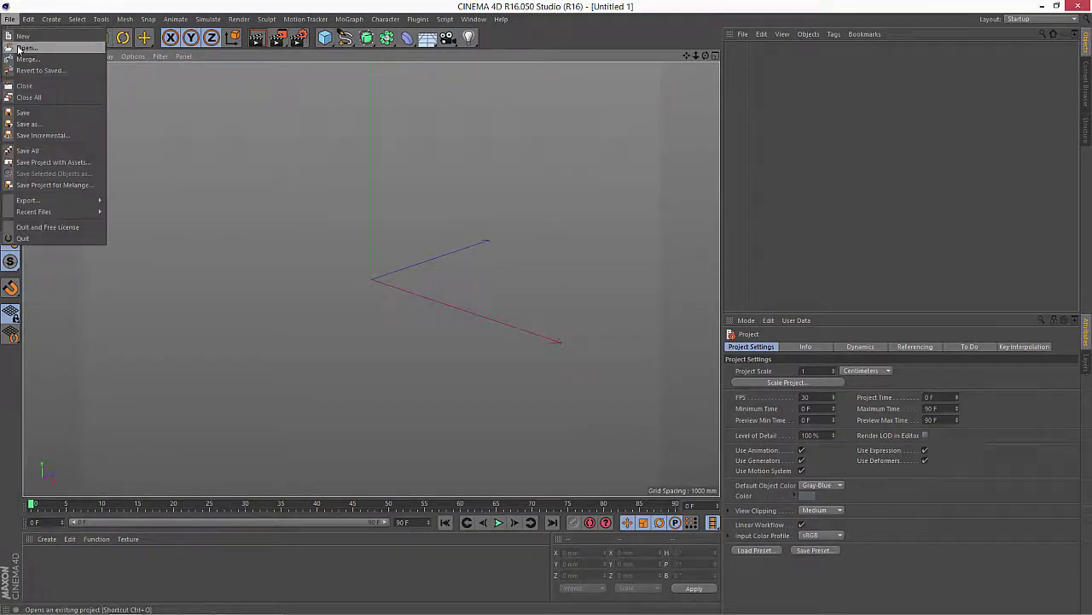
{"action": "left_click", "coordinate": [26, 41]}
{"action": "left_click", "coordinate": [144, 105]}
{"action": "double_click", "coordinate": [143, 105]}
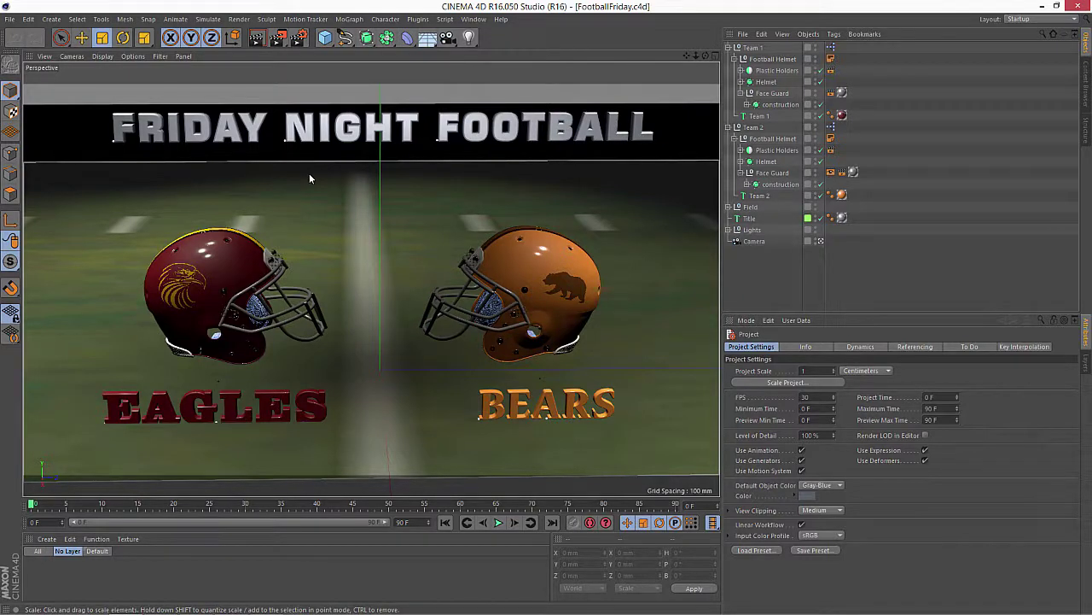
{"action": "left_click", "coordinate": [1043, 6]}
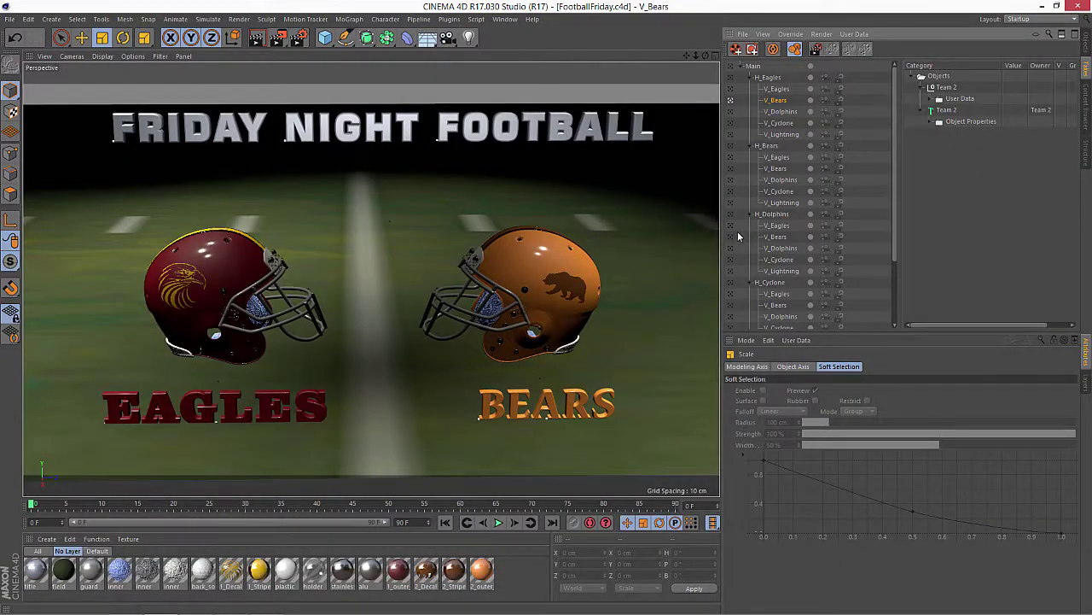
- Activate the V_Cyclone take, save the R17 scene, and switch to R16
{"action": "left_click", "coordinate": [730, 260]}
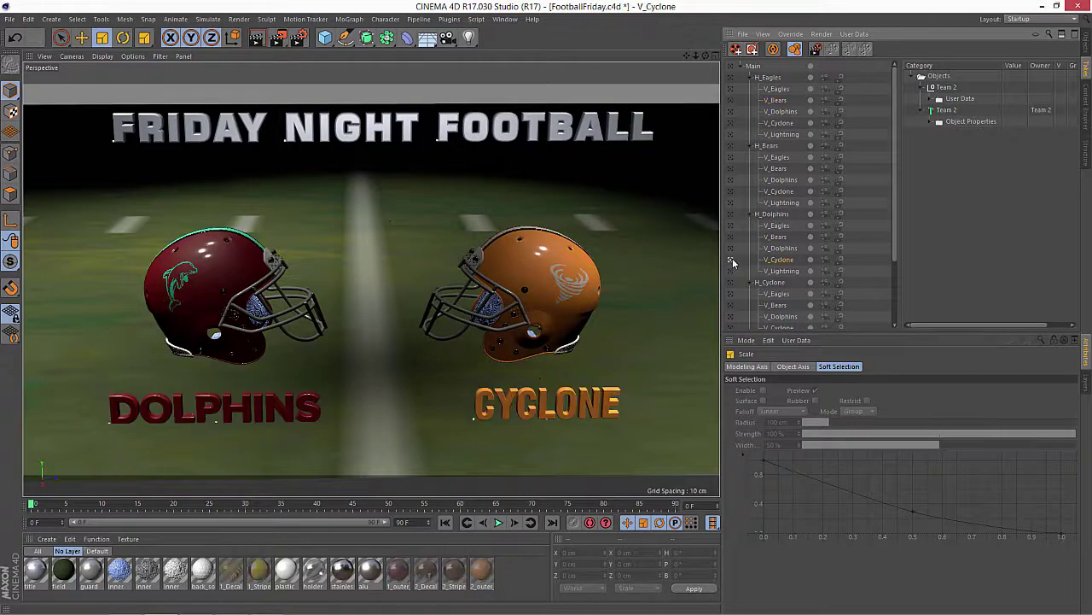
{"action": "left_click", "coordinate": [10, 19]}
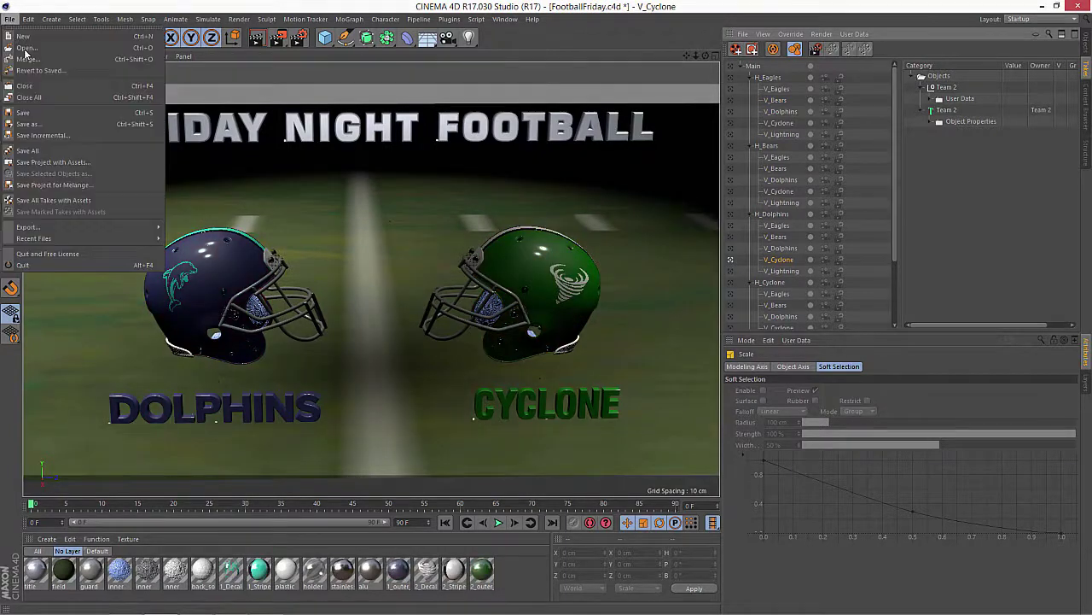
{"action": "left_click", "coordinate": [34, 114]}
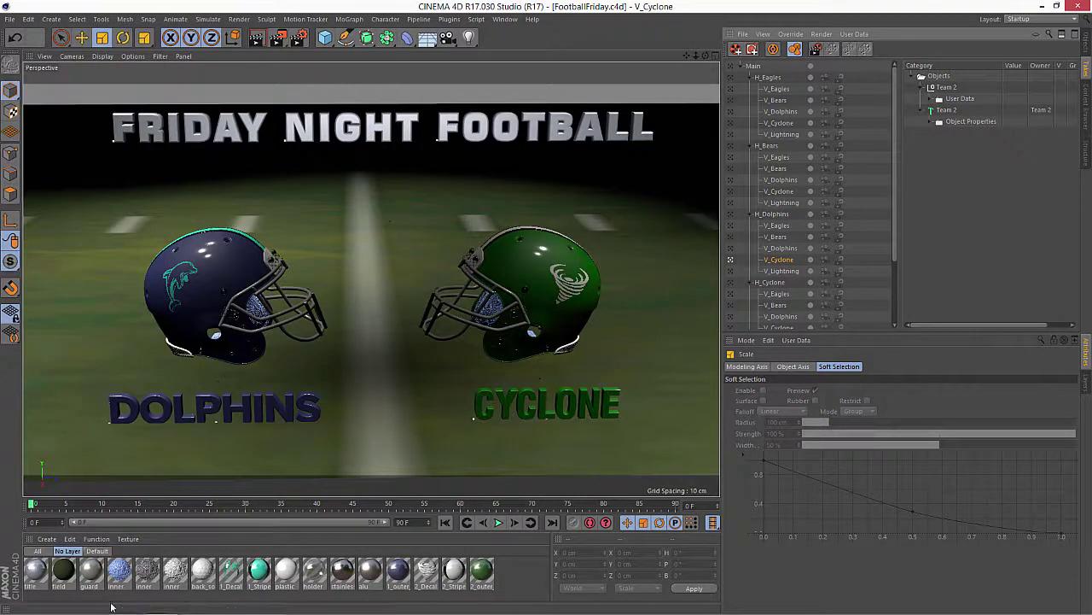
{"action": "left_click", "coordinate": [161, 603]}
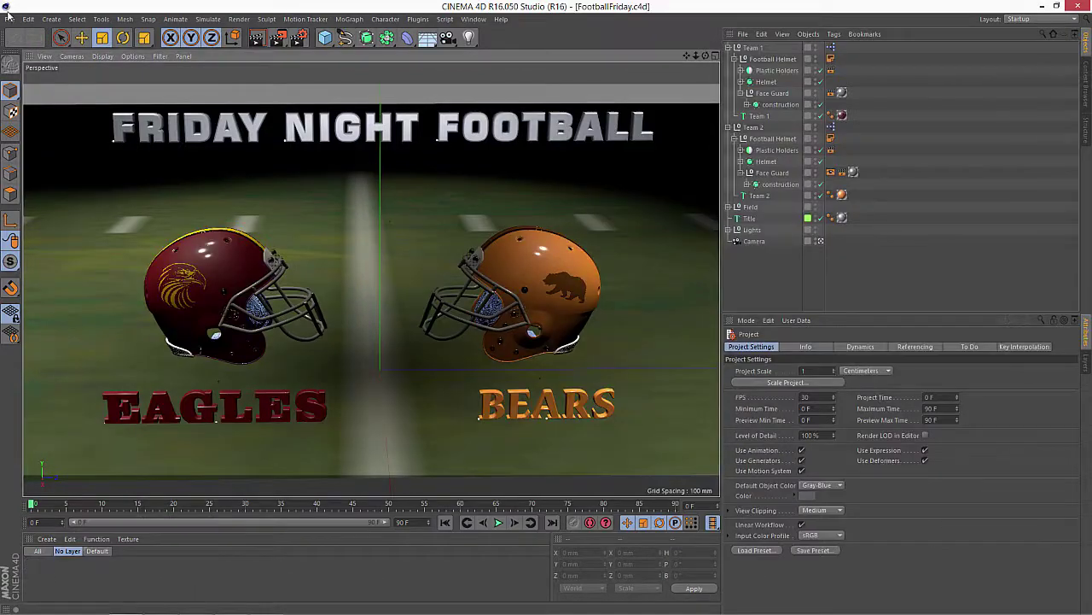
- Revert the R16 scene to its saved version and save incrementally as FootballFriday_0001.c4d
{"action": "left_click", "coordinate": [10, 18]}
{"action": "left_click", "coordinate": [39, 70]}
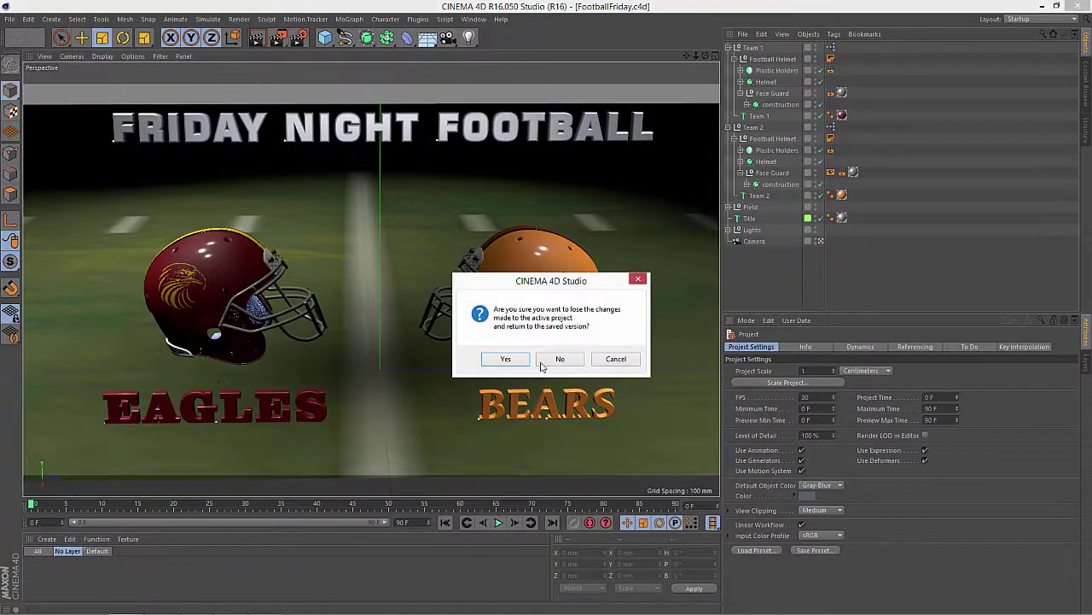
{"action": "left_click", "coordinate": [506, 359]}
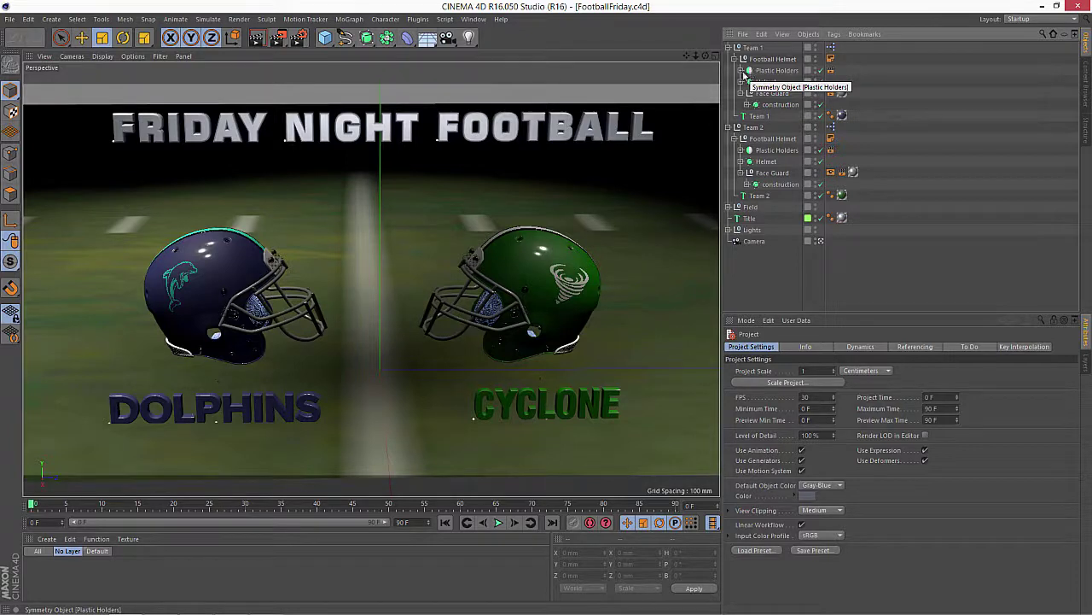
{"action": "left_click", "coordinate": [9, 19]}
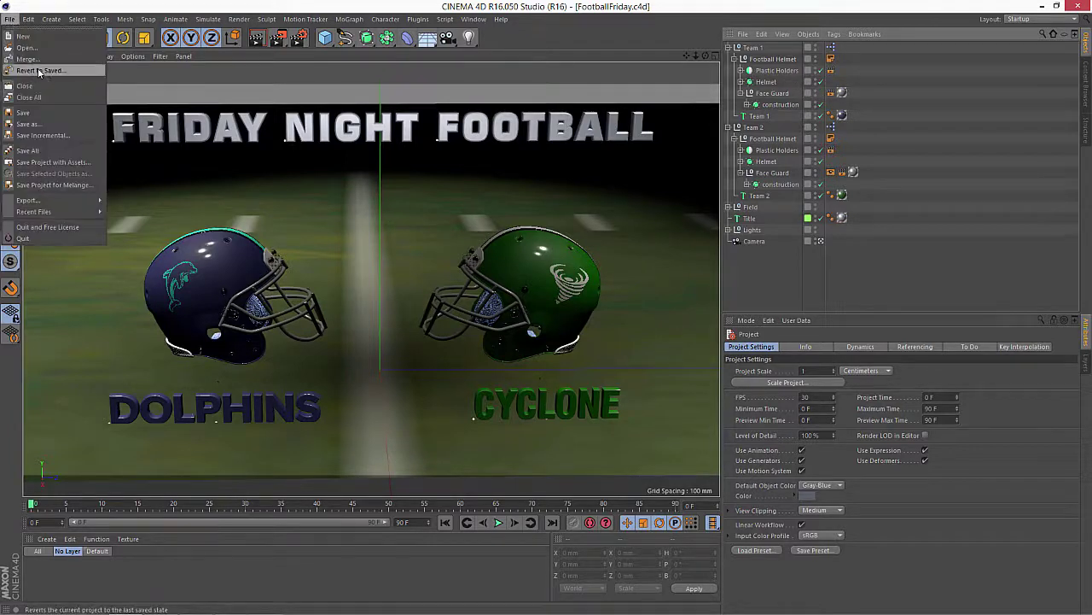
{"action": "left_click", "coordinate": [60, 135]}
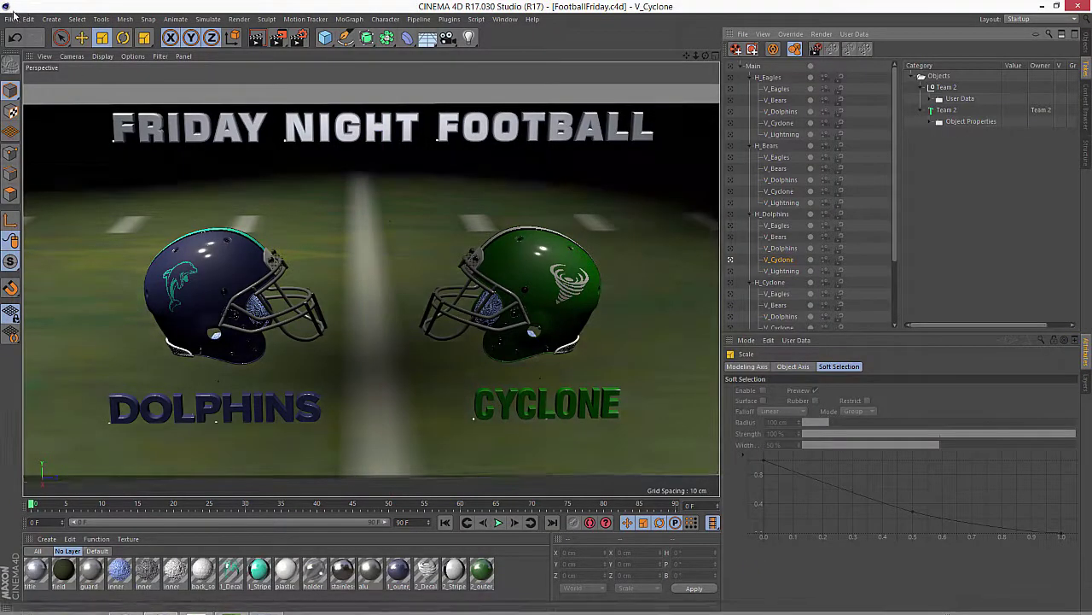
- Open FootballFriday_0001.c4d in R17, then switch back to FootballFriday.c4d
{"action": "left_click", "coordinate": [12, 17]}
{"action": "left_click", "coordinate": [34, 41]}
{"action": "left_click", "coordinate": [149, 129]}
{"action": "double_click", "coordinate": [149, 129]}
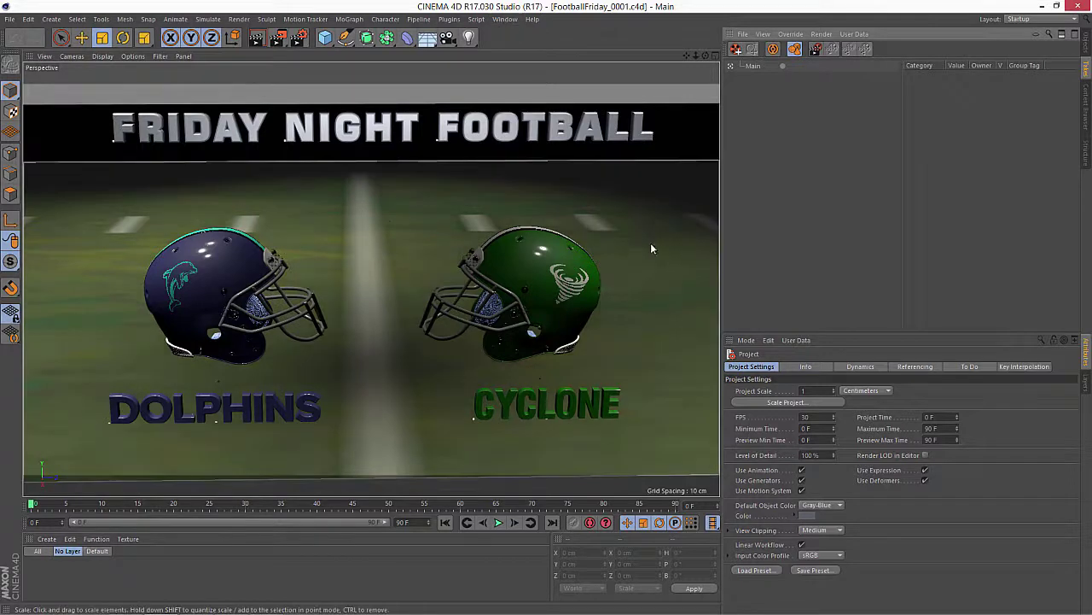
{"action": "left_click", "coordinate": [504, 18]}
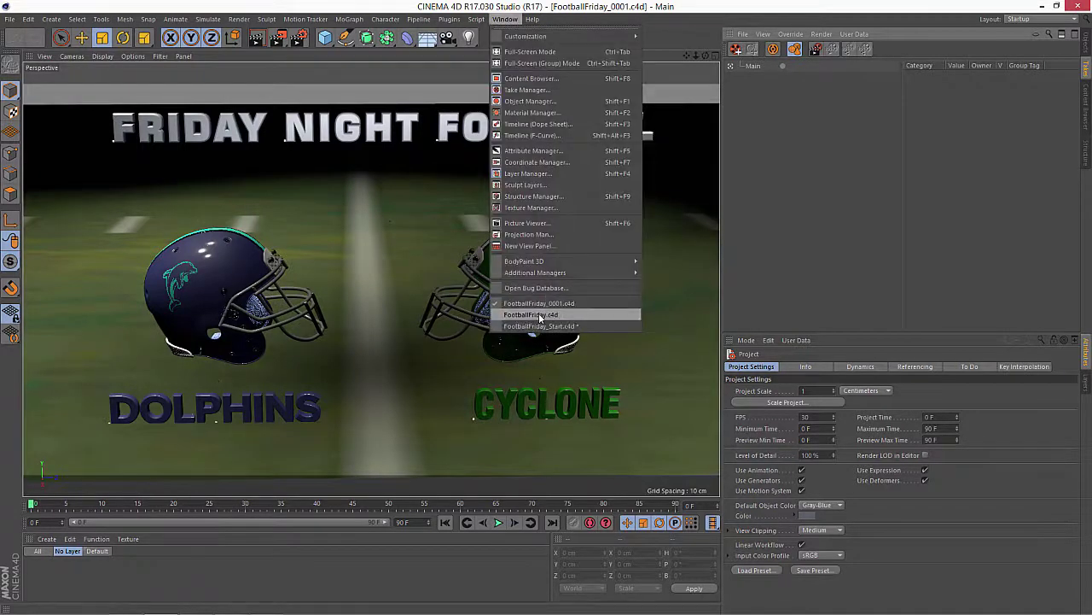
{"action": "left_click", "coordinate": [533, 315]}
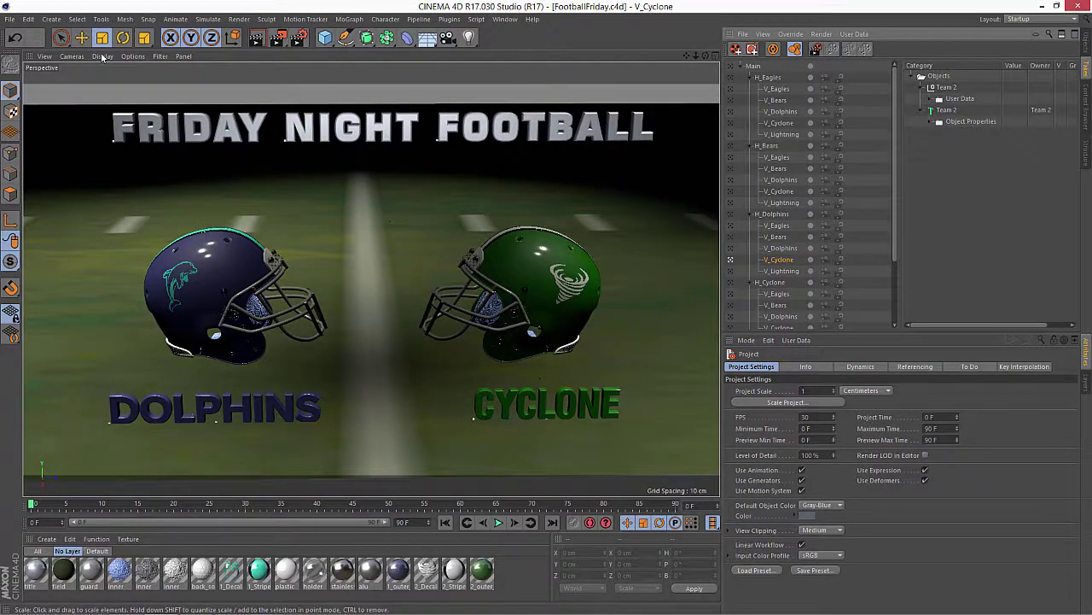
- Export the scene to FBX as FootballFriday.fbx, accepting the FBX 2015.1 export settings
{"action": "left_click", "coordinate": [9, 19]}
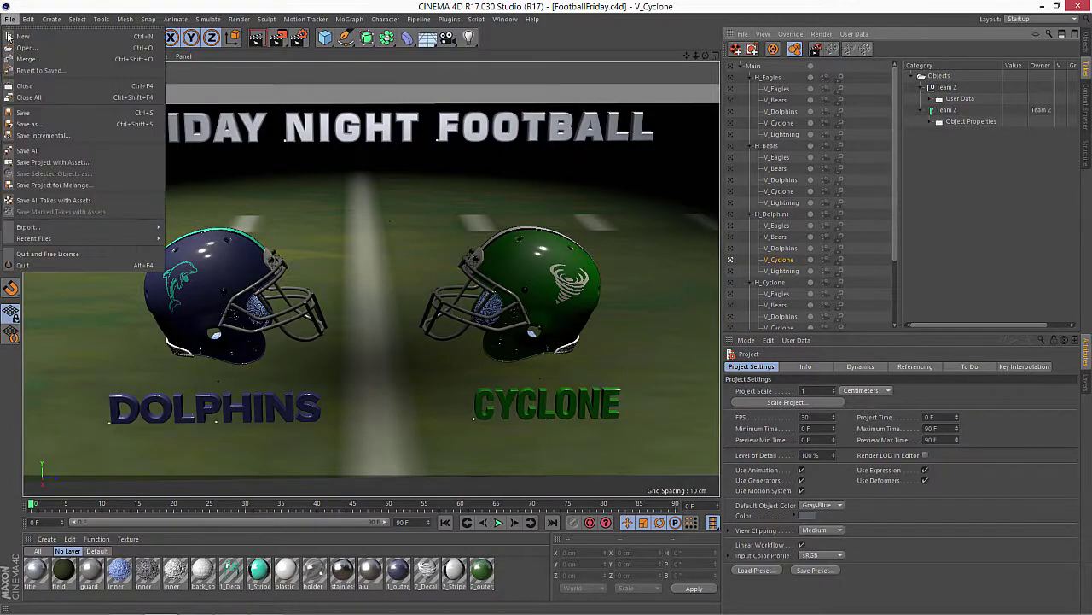
{"action": "mouse_move", "coordinate": [102, 224]}
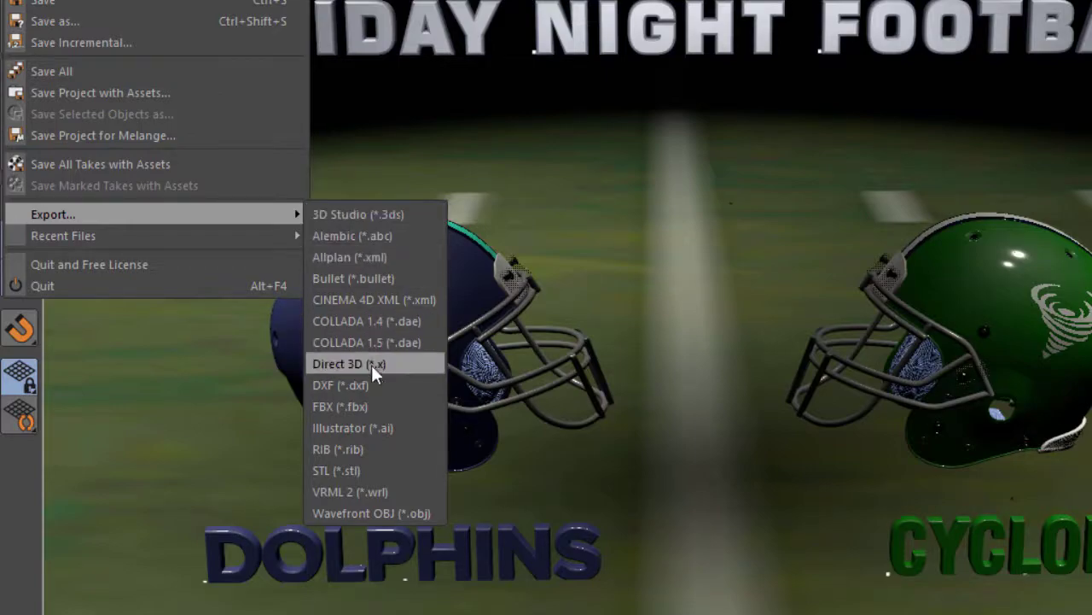
{"action": "left_click", "coordinate": [358, 389]}
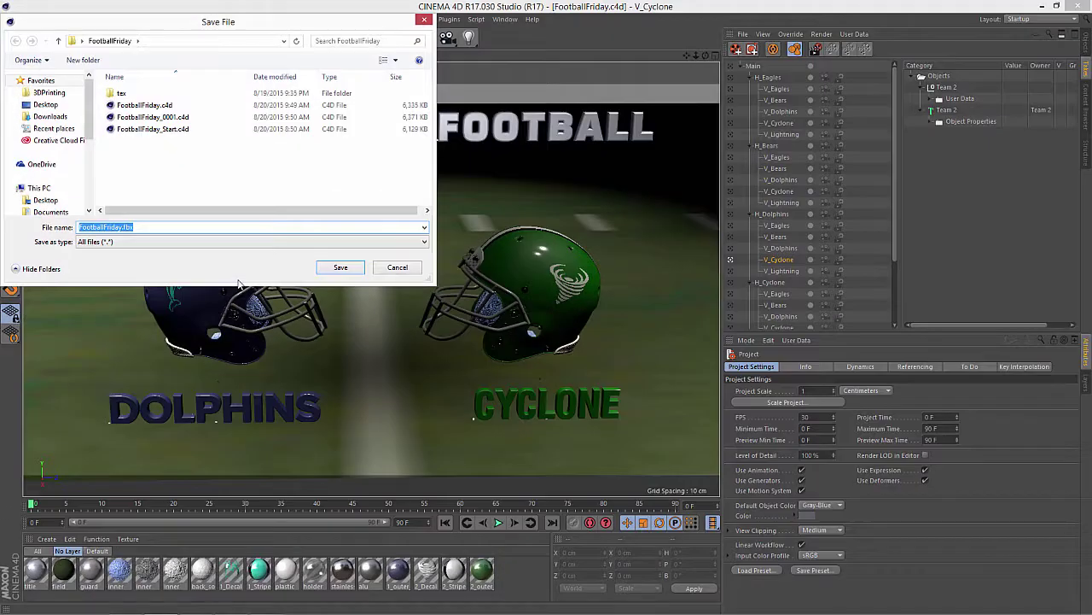
{"action": "type", "text": "Football"}
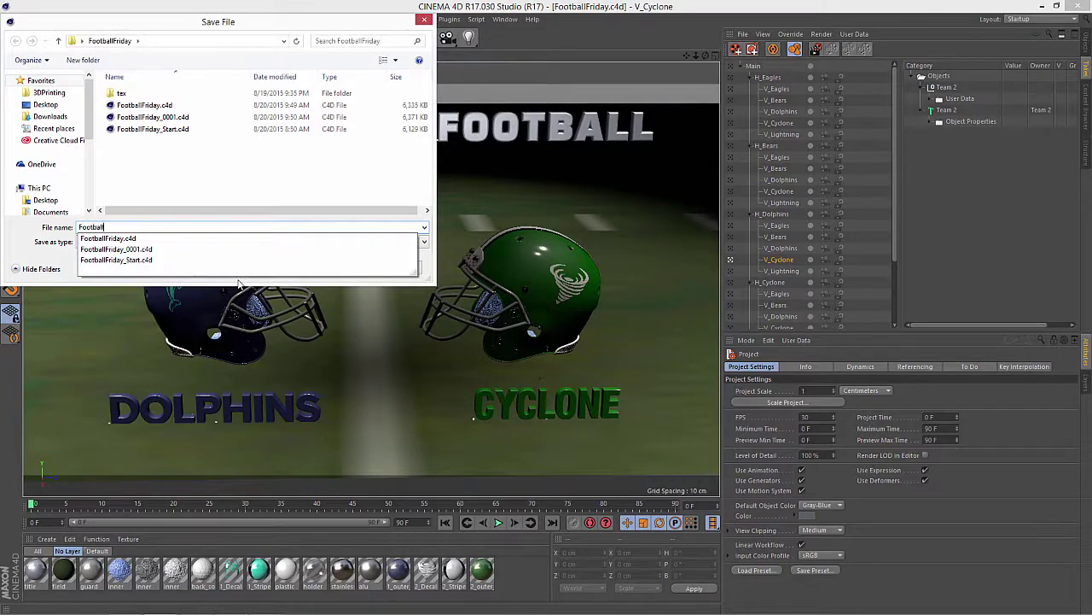
{"action": "type", "text": "Friday"}
{"action": "key", "text": "Return"}
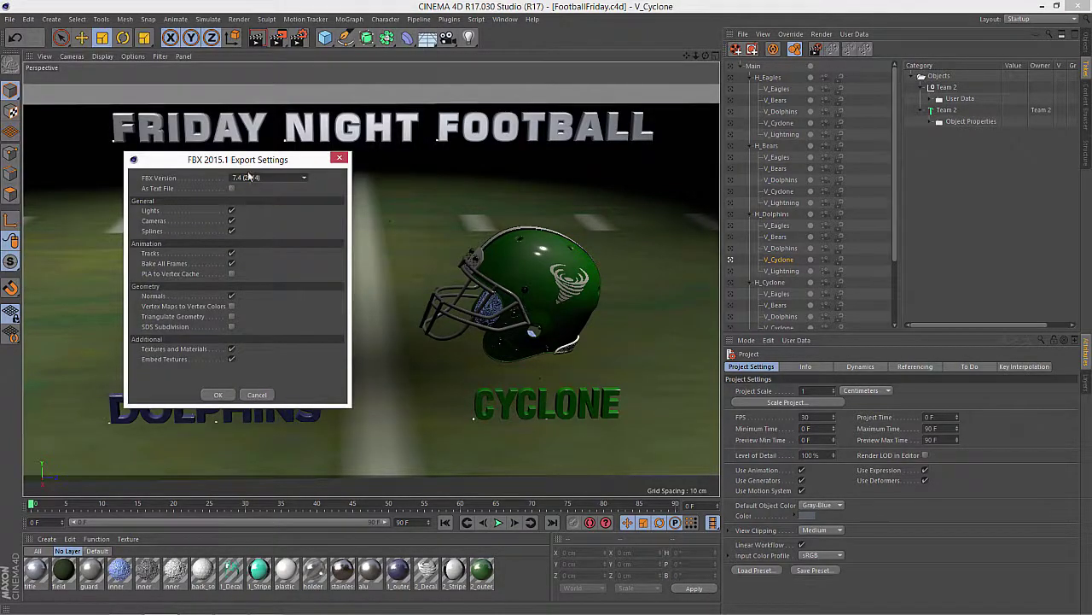
{"action": "left_click", "coordinate": [220, 395]}
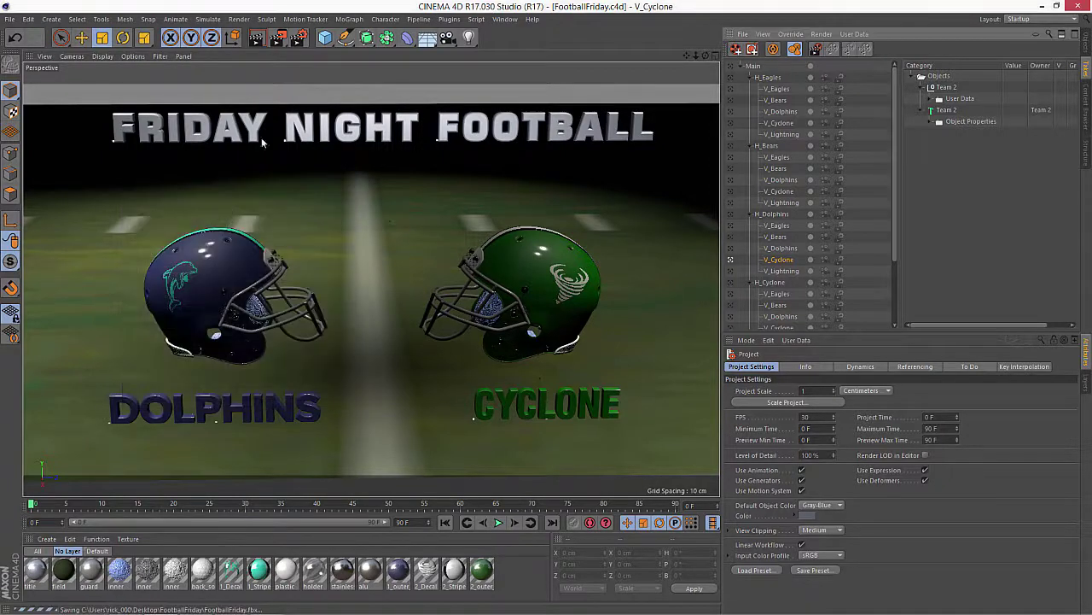
- Open FootballFriday.fbx with default import settings and activate its H_Eagles take
{"action": "left_click", "coordinate": [12, 20]}
{"action": "left_click", "coordinate": [26, 48]}
{"action": "left_click", "coordinate": [145, 117]}
{"action": "left_click", "coordinate": [338, 268]}
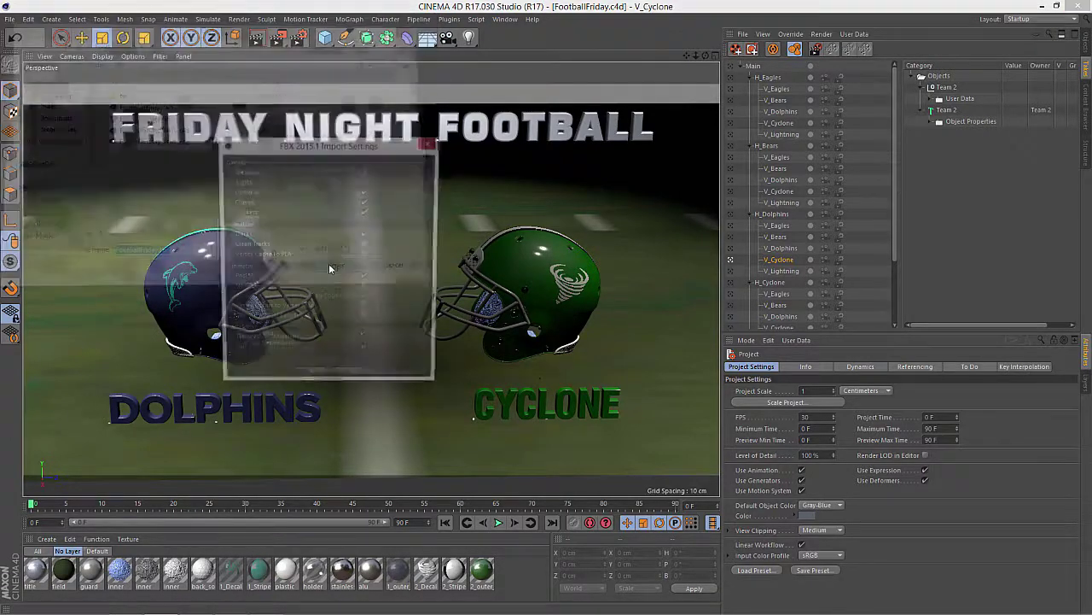
{"action": "left_click", "coordinate": [308, 380]}
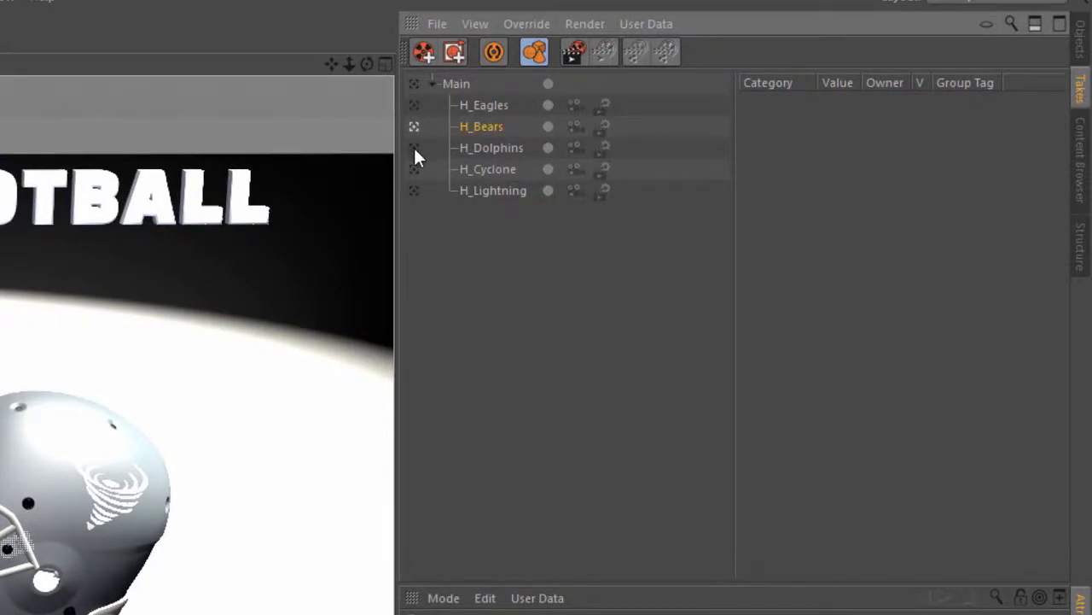
{"action": "left_click", "coordinate": [414, 105]}
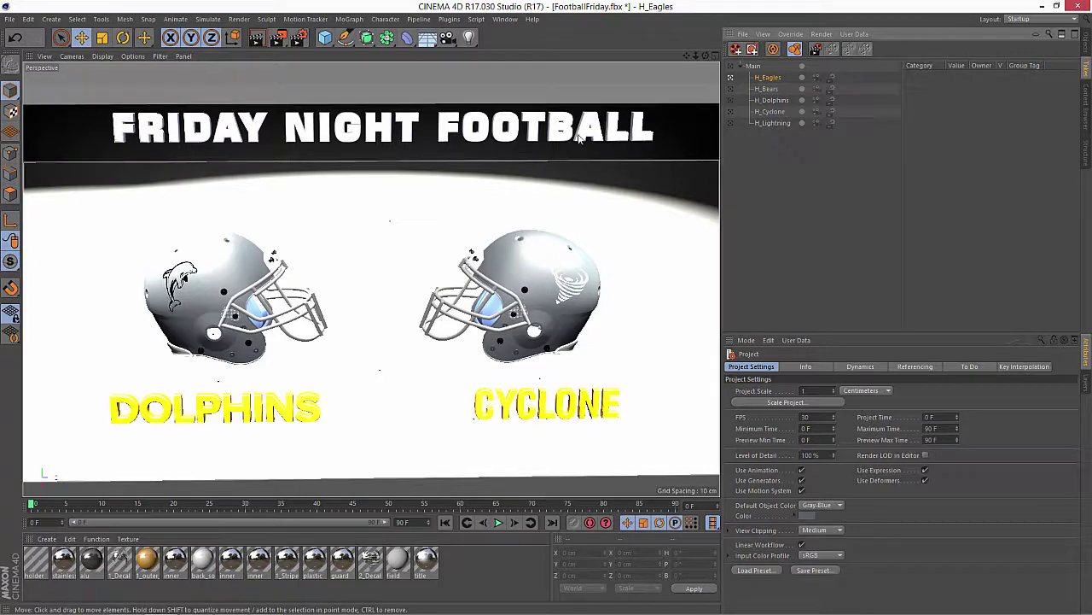
- Return to FootballFriday.c4d and check the H_Eagles take
{"action": "left_click", "coordinate": [506, 20]}
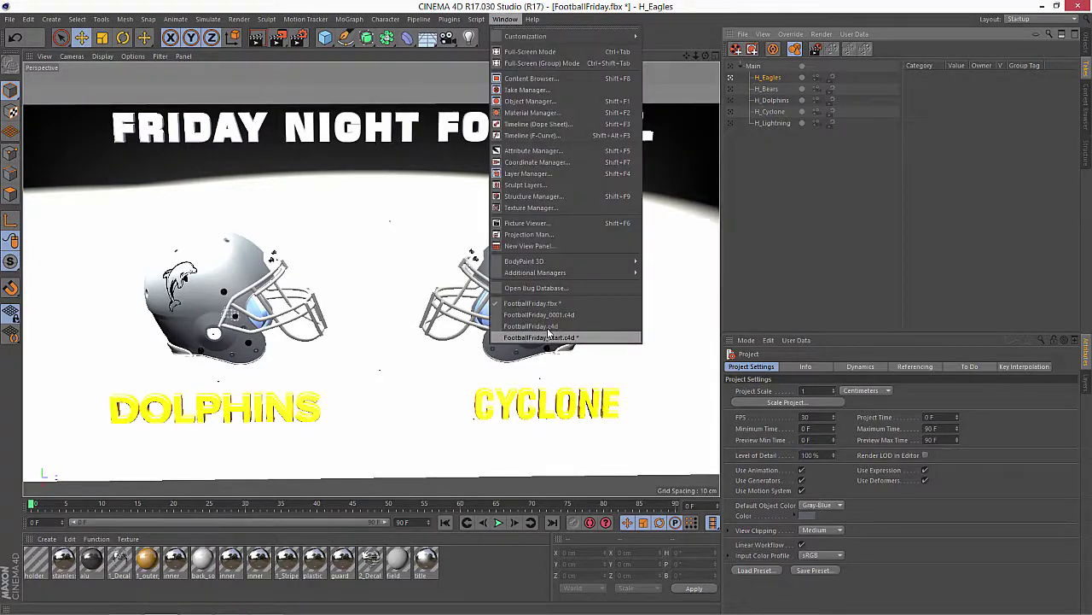
{"action": "left_click", "coordinate": [547, 331]}
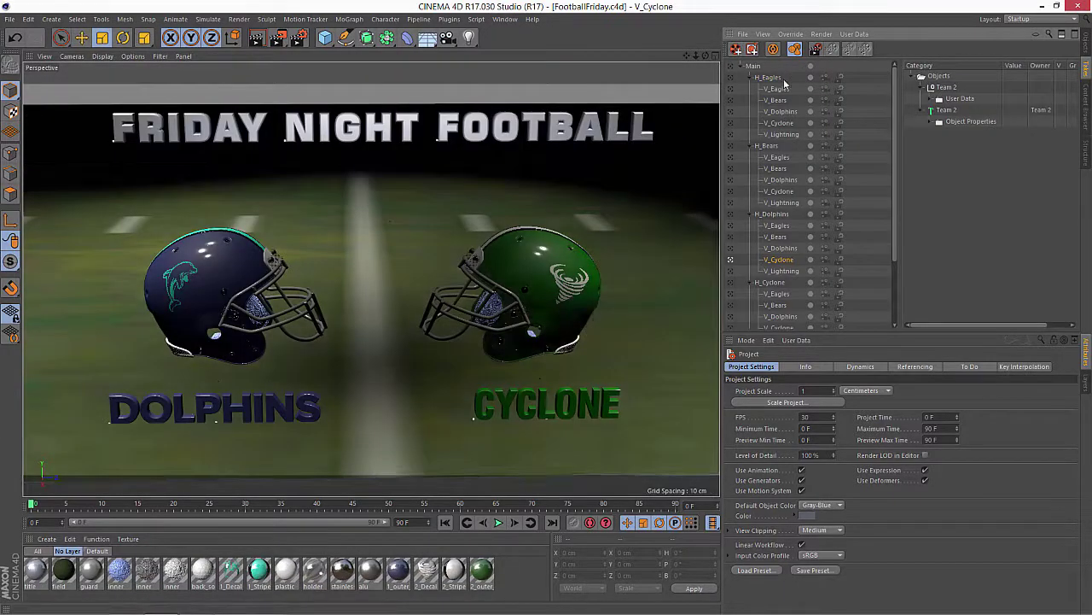
{"action": "left_click", "coordinate": [772, 78]}
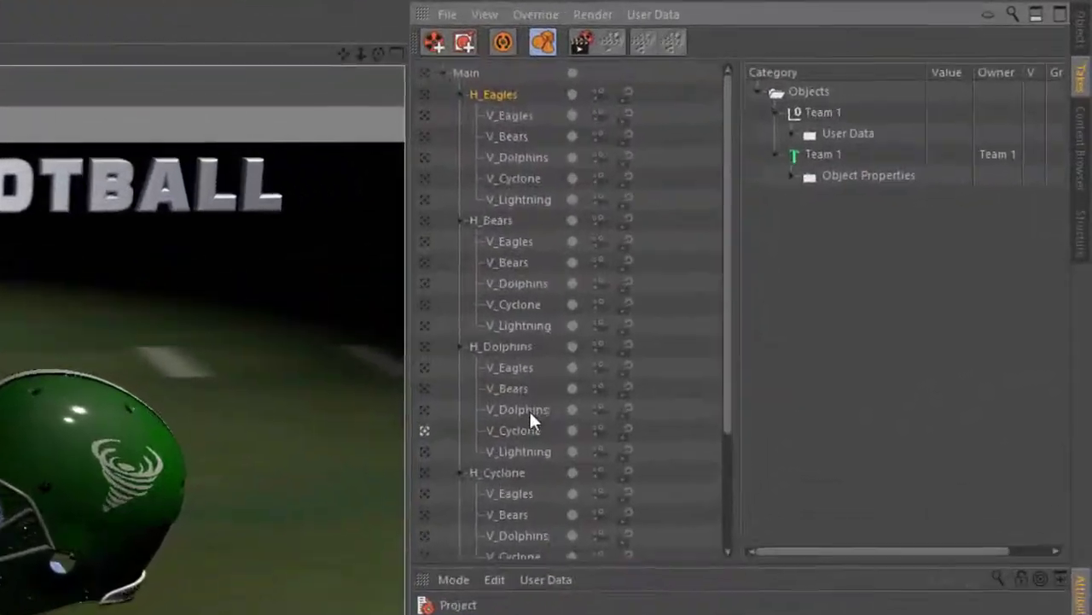
{"action": "scroll", "coordinate": [529, 418], "scroll_direction": "down", "scroll_amount": 4}
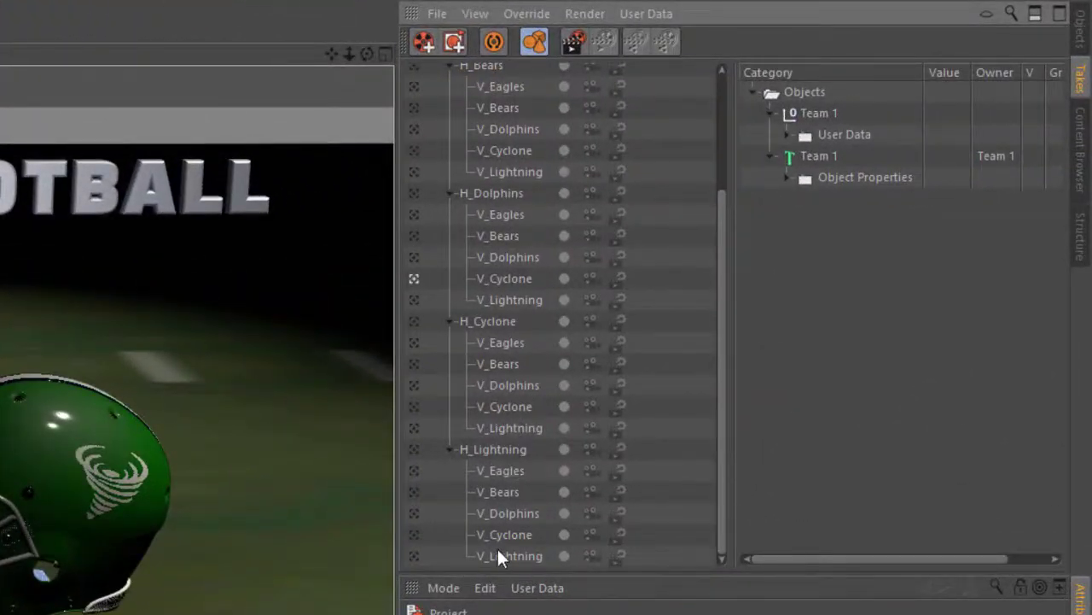
{"action": "scroll", "coordinate": [558, 194], "scroll_direction": "up", "scroll_amount": 4}
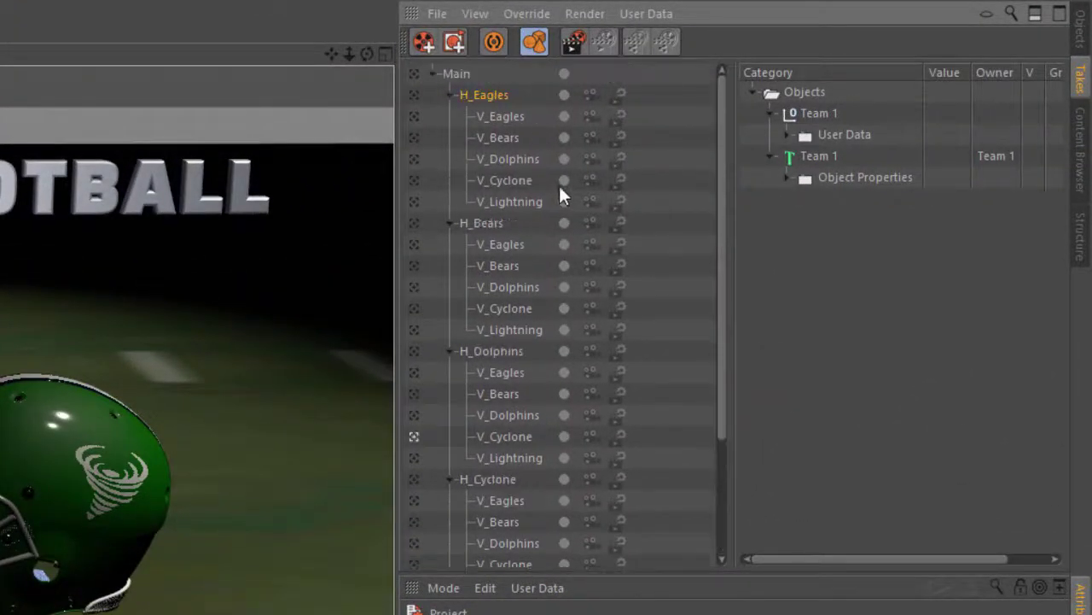
{"action": "left_click", "coordinate": [564, 95]}
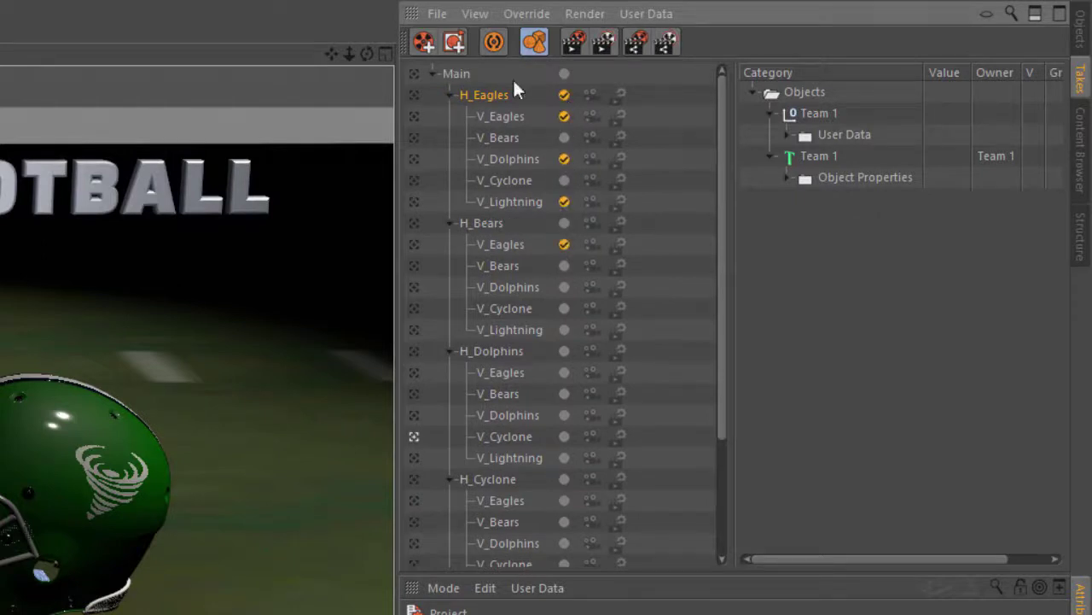
- Activate the V_Dolphins take under H_Eagles and send it to a new document
{"action": "left_click", "coordinate": [430, 13]}
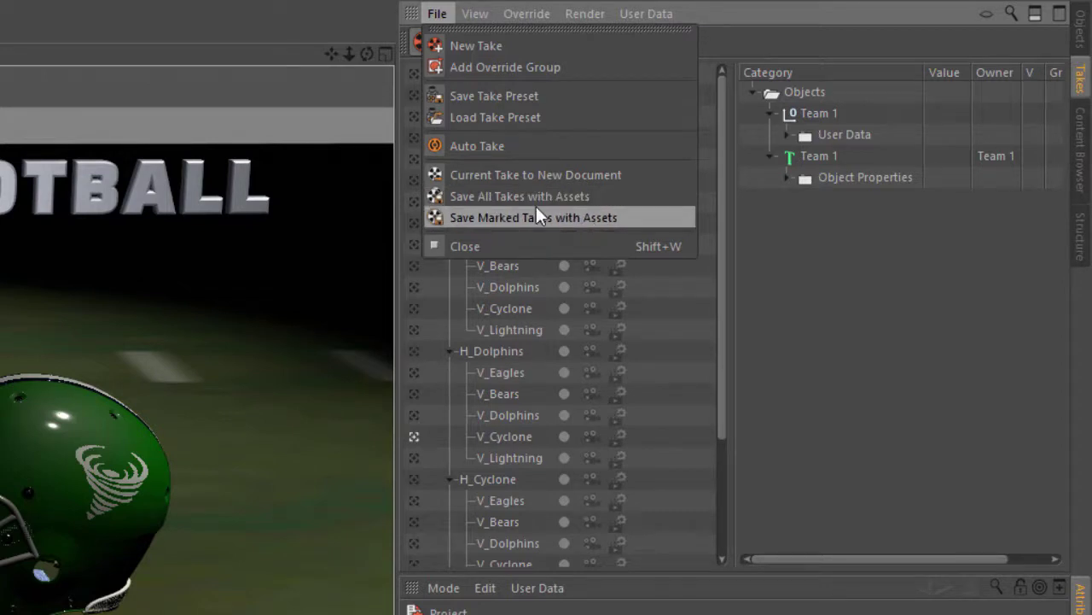
{"action": "left_click", "coordinate": [516, 265]}
{"action": "left_click", "coordinate": [414, 159]}
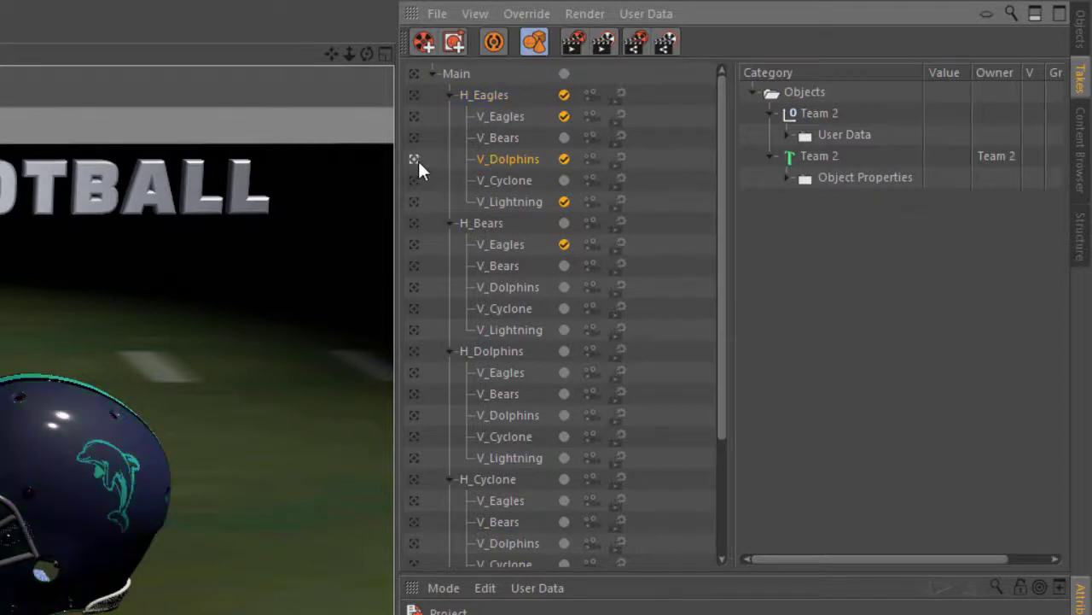
{"action": "left_click", "coordinate": [432, 14]}
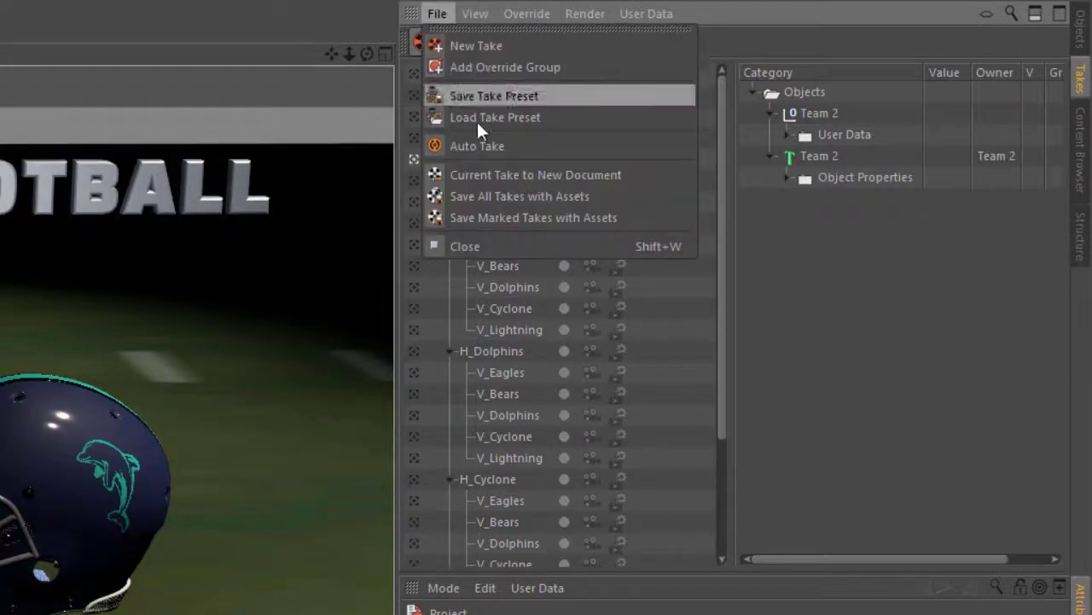
{"action": "left_click", "coordinate": [495, 175]}
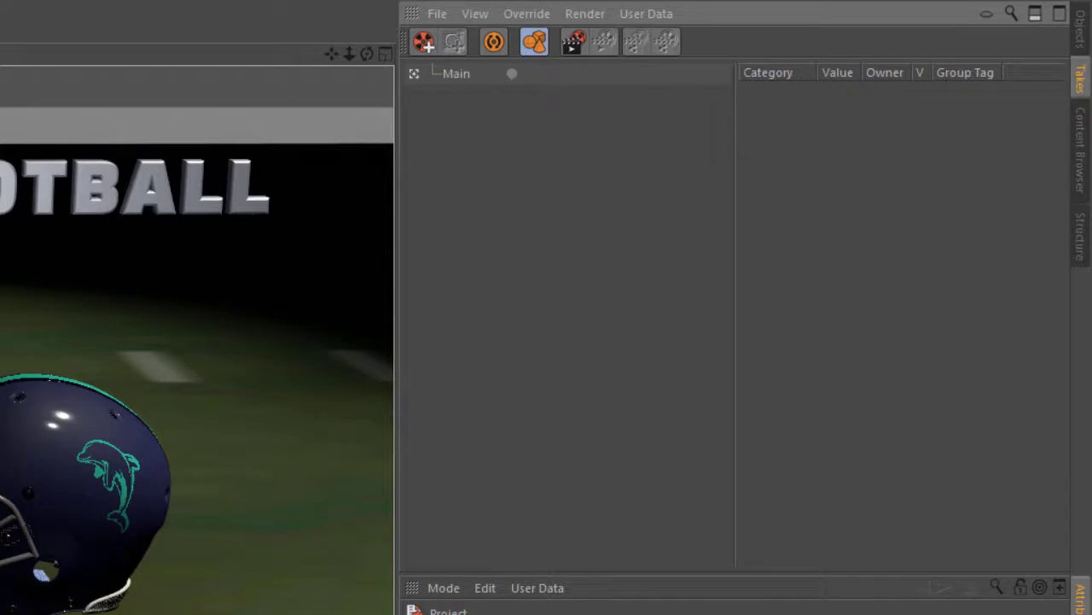